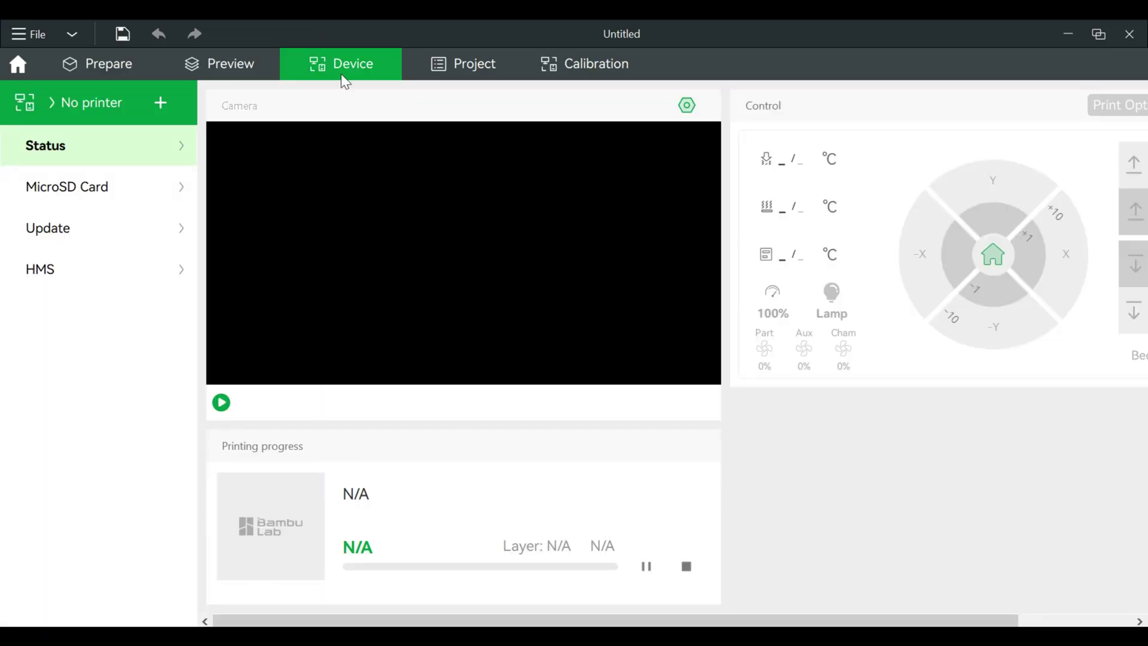
# Connect Bambu Studio to the Bambu X1 Carbon (LAN) printer listed under My Device.
pyautogui.click(146, 105)
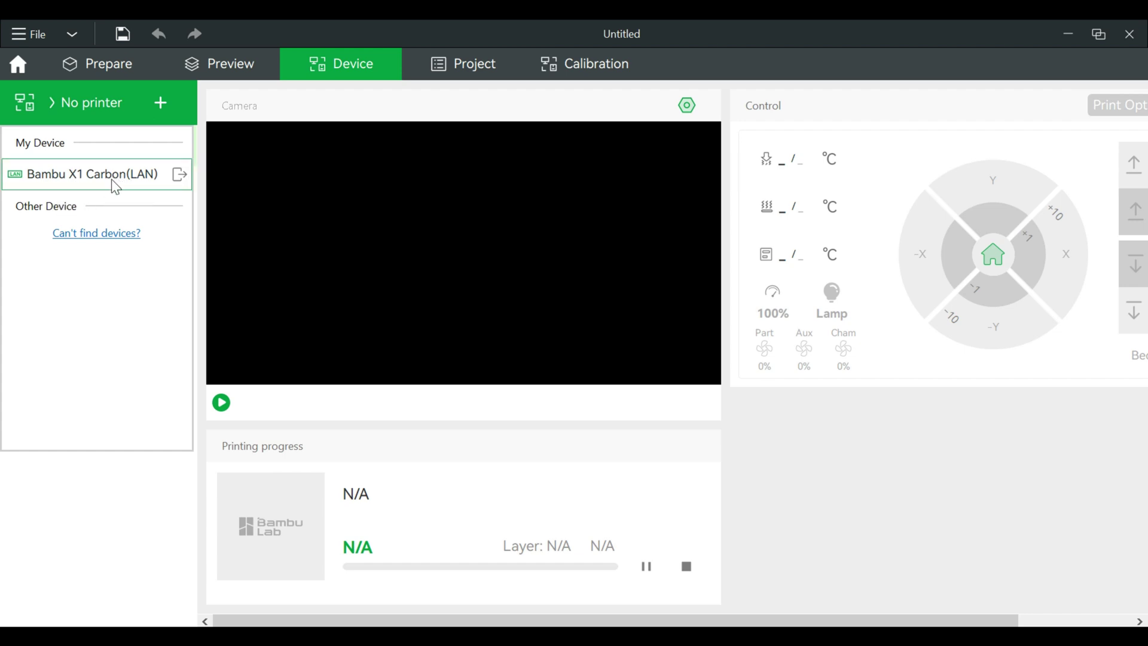
pyautogui.click(142, 175)
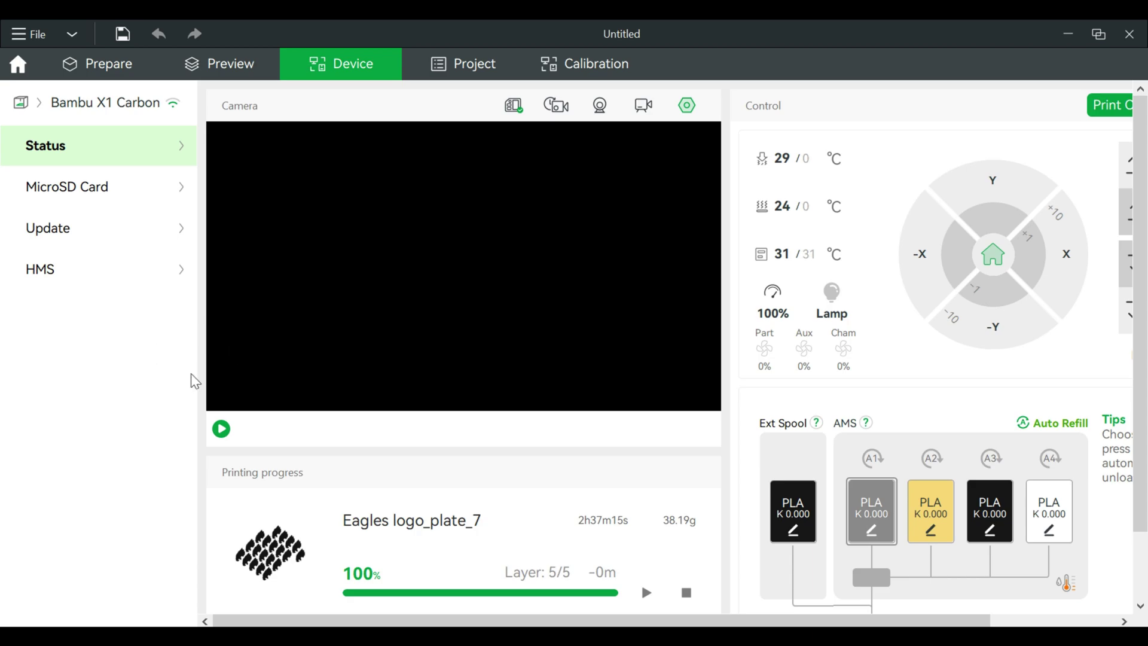
# Start the X1 Carbon's live camera stream and switch on the chamber lamp.
pyautogui.click(222, 429)
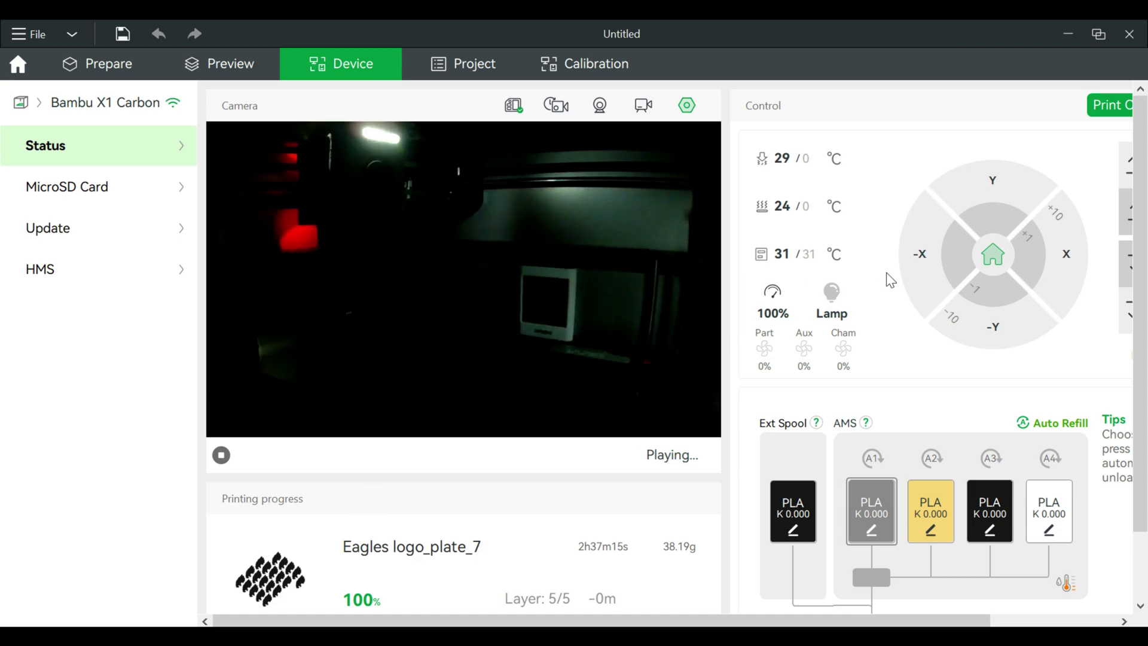
pyautogui.click(833, 299)
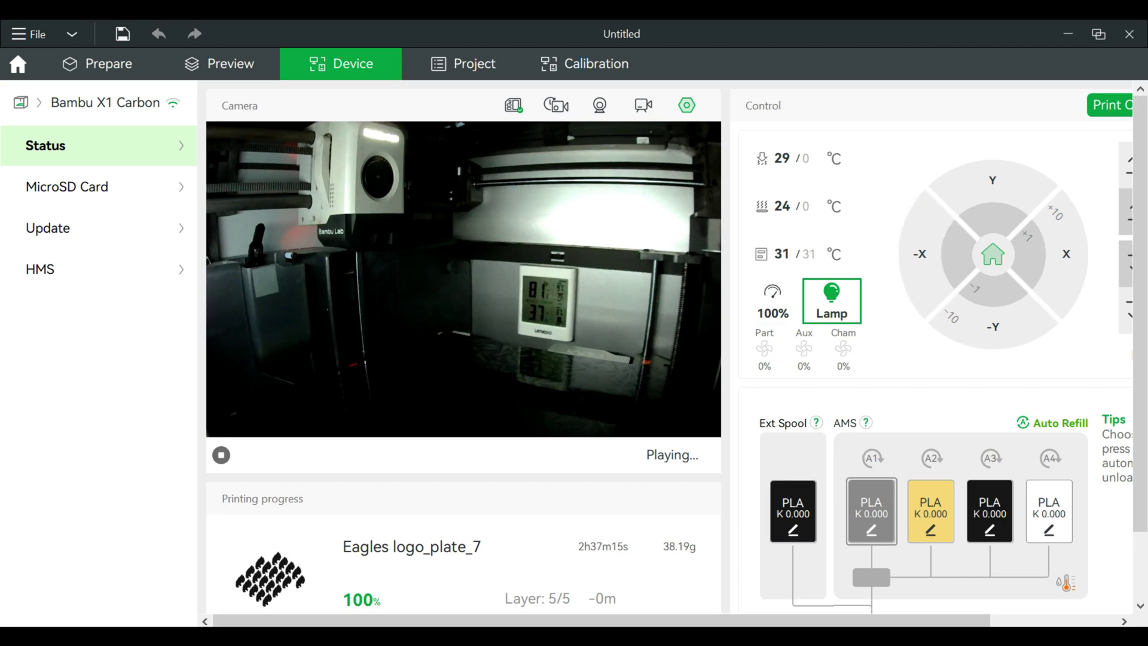
# Search Google for 'chrome web' and go to the Chrome Web Store.
pyautogui.write('chrome')
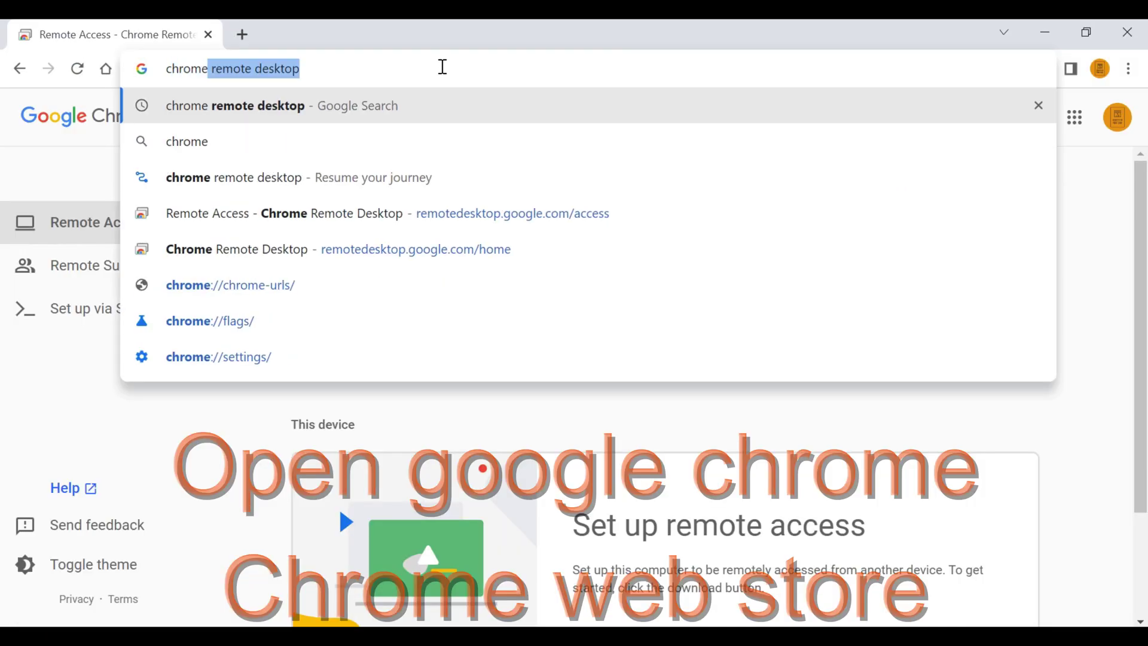
pyautogui.write(' web')
pyautogui.press('Return')
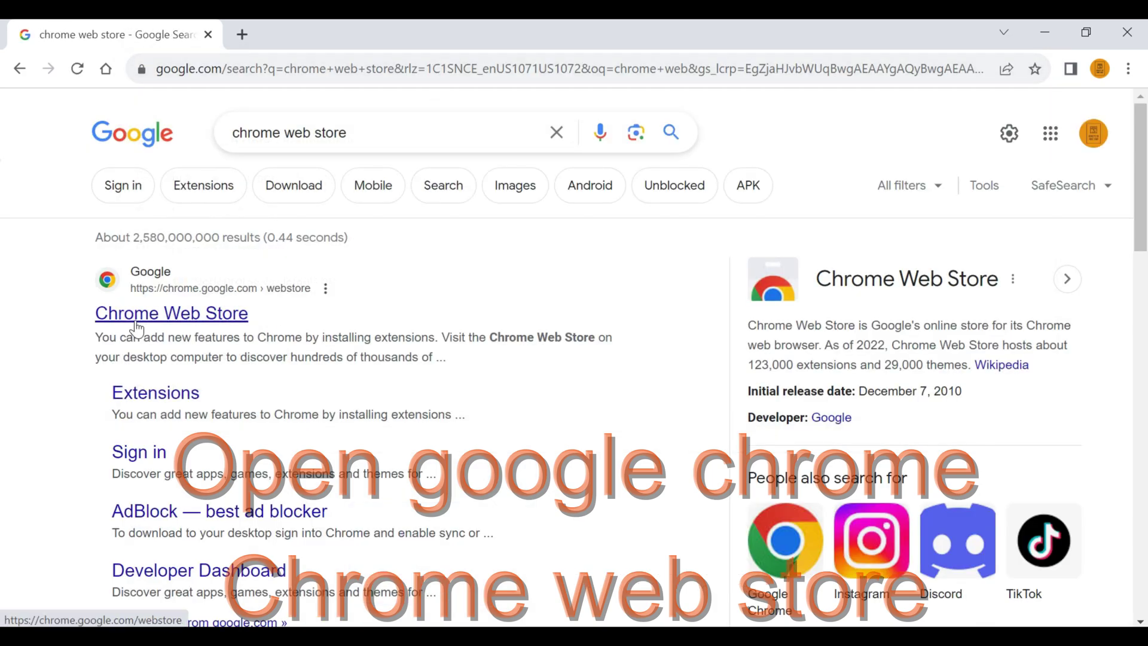
pyautogui.click(136, 328)
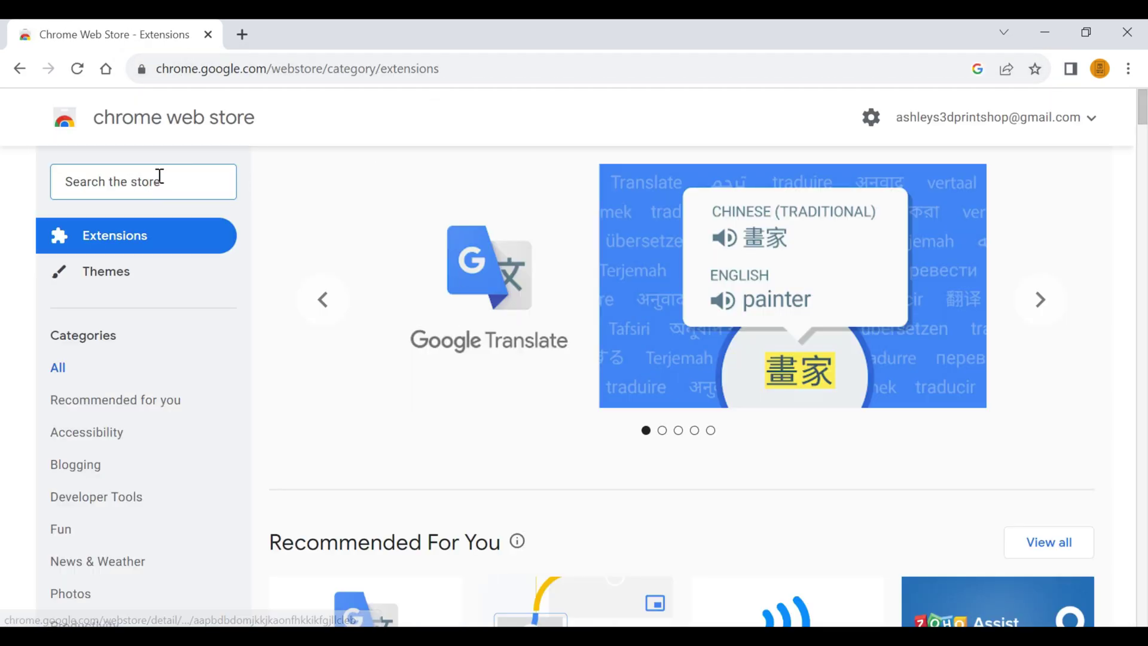
# Find Chrome Remote Desktop in the store and add the extension to Chrome.
pyautogui.click(160, 177)
pyautogui.write('chrome r')
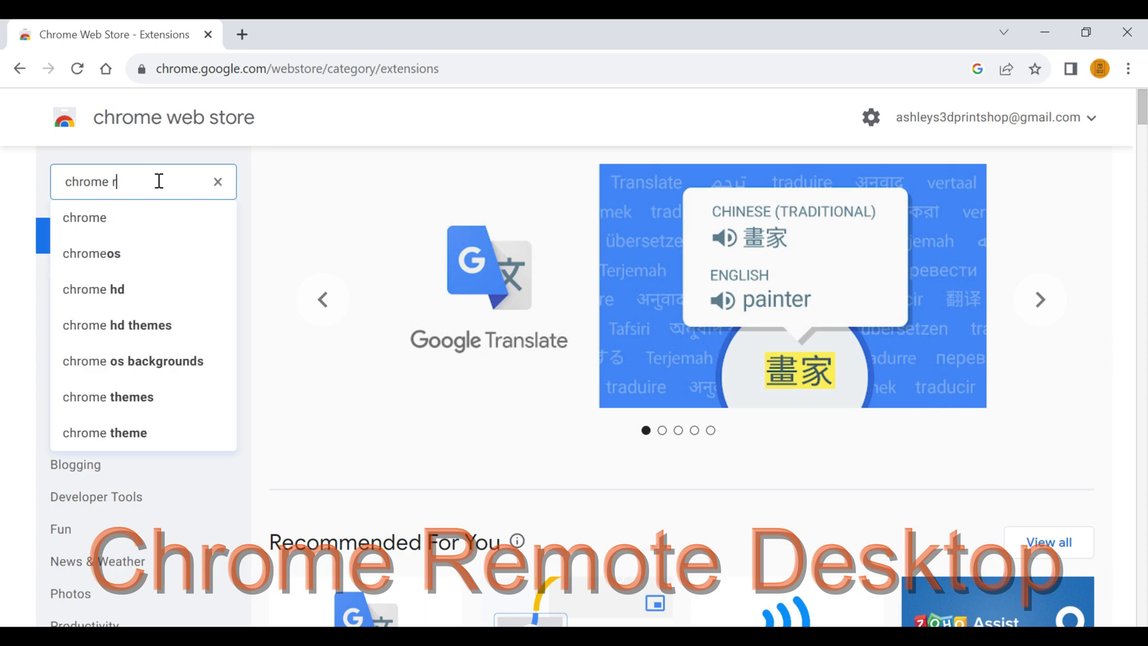
pyautogui.write('em')
pyautogui.press('Down')
pyautogui.press('Down')
pyautogui.press('Return')
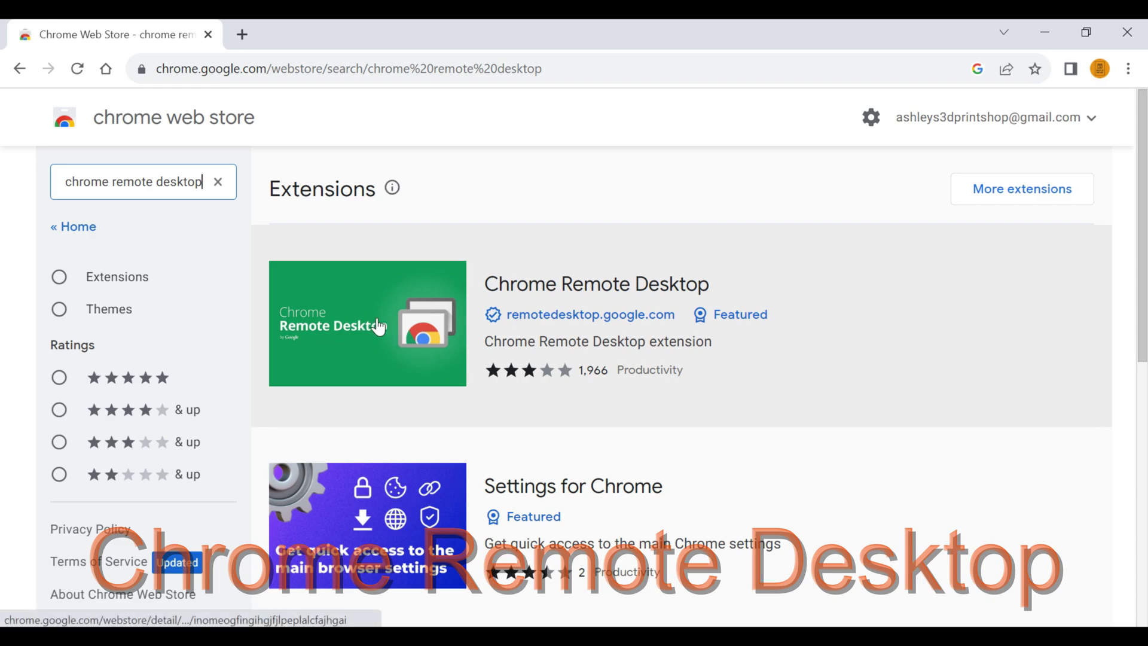
pyautogui.click(379, 328)
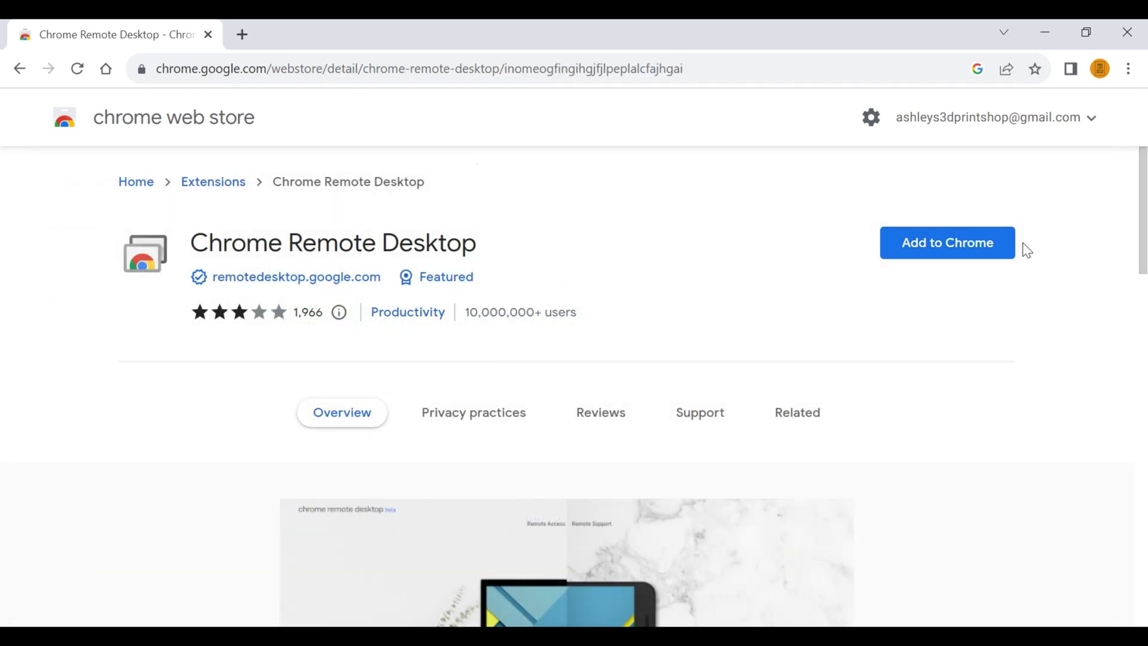
pyautogui.click(1010, 245)
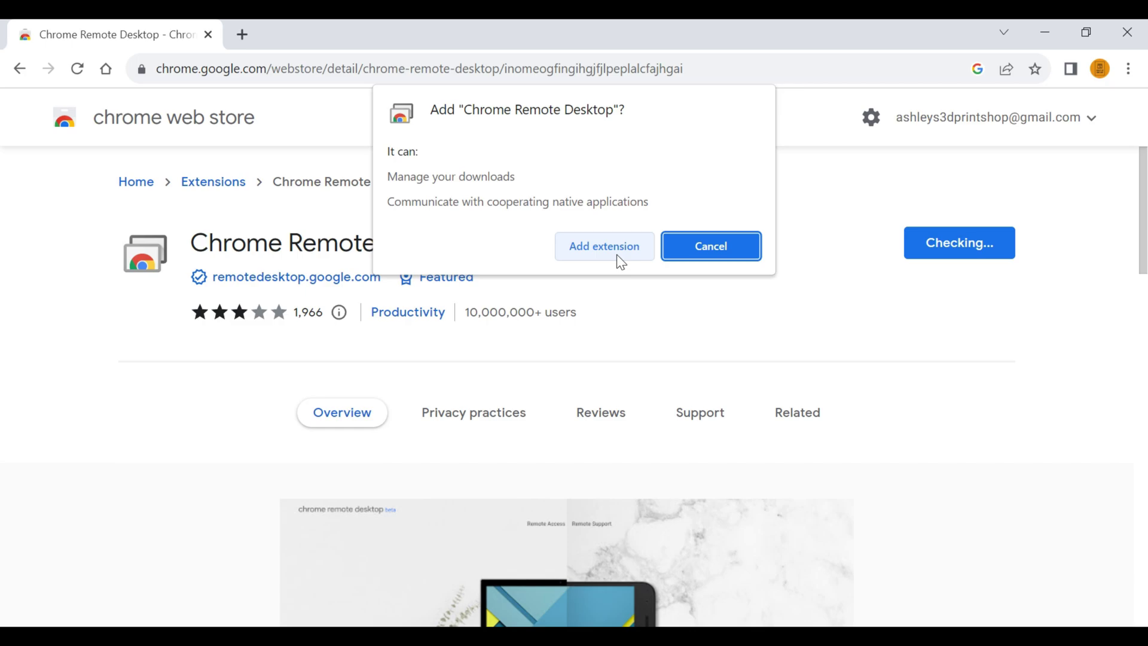
pyautogui.click(605, 247)
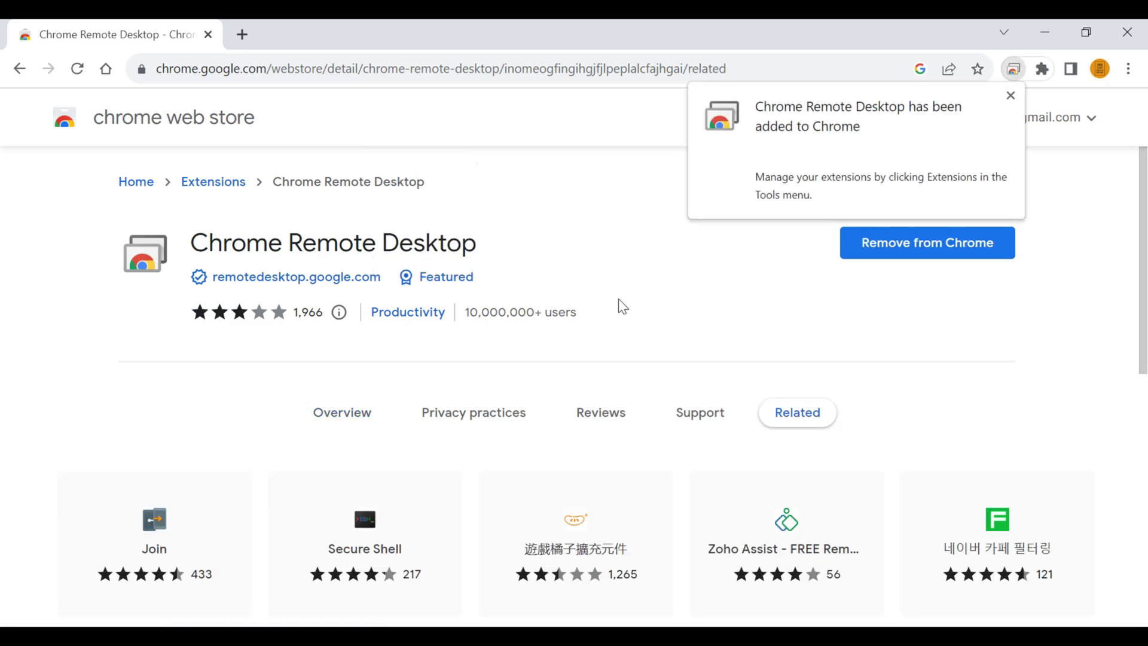
# Turn on remote access for this computer and replace its default name with a new one.
pyautogui.click(1015, 69)
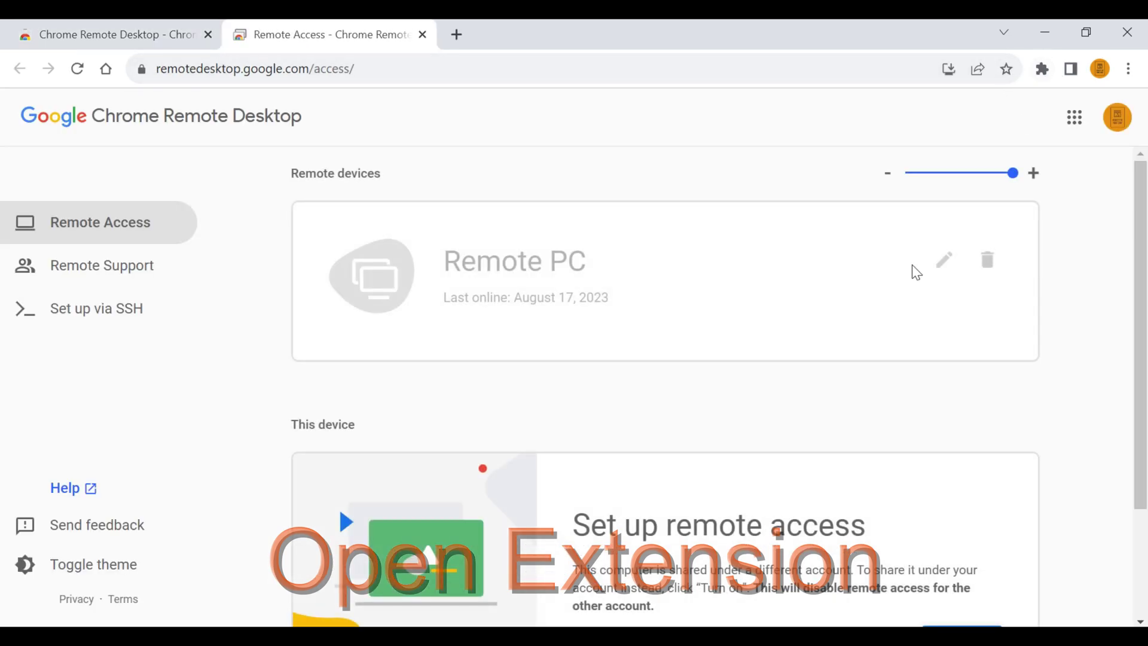
pyautogui.scroll(-1, 586, 309)
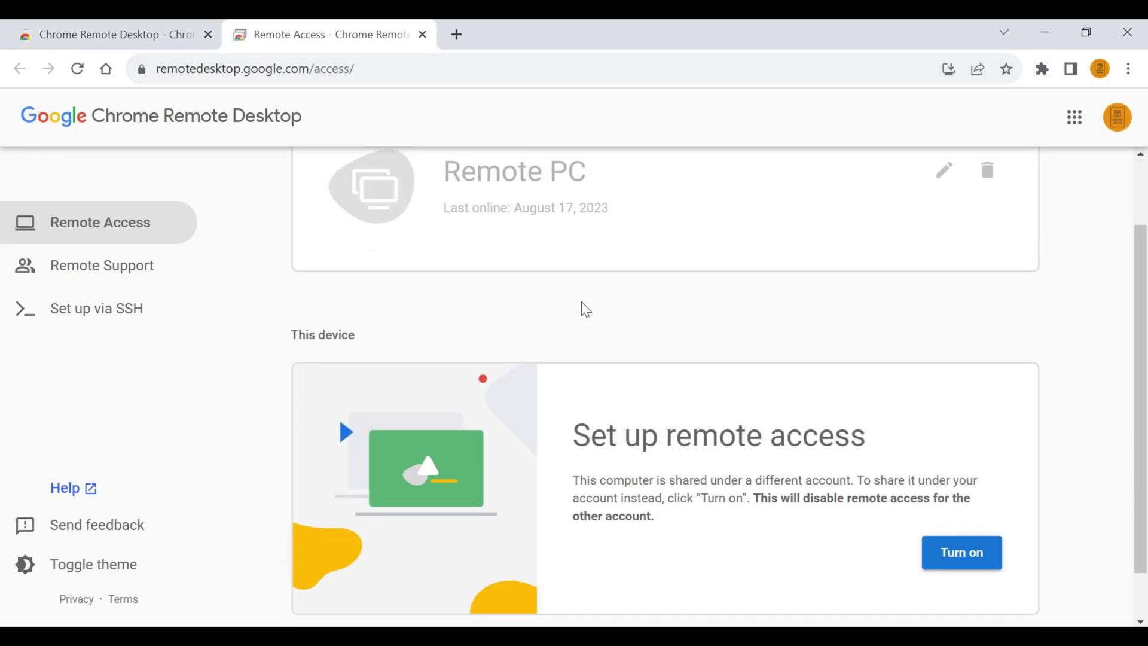
pyautogui.scroll(-1, 585, 299)
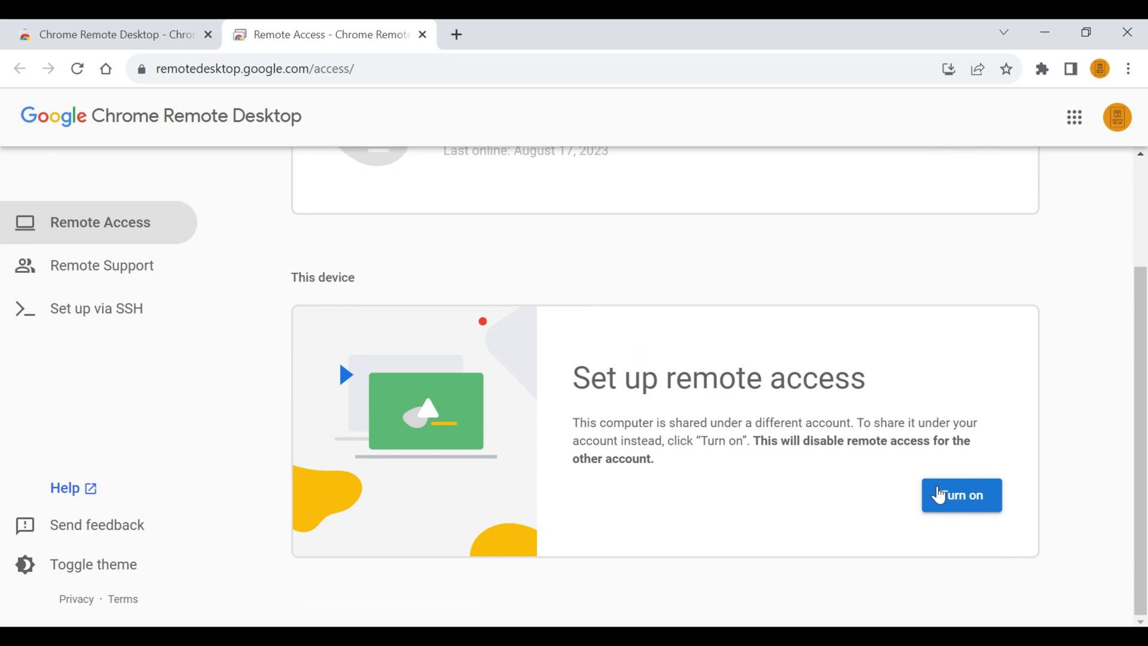
pyautogui.click(964, 499)
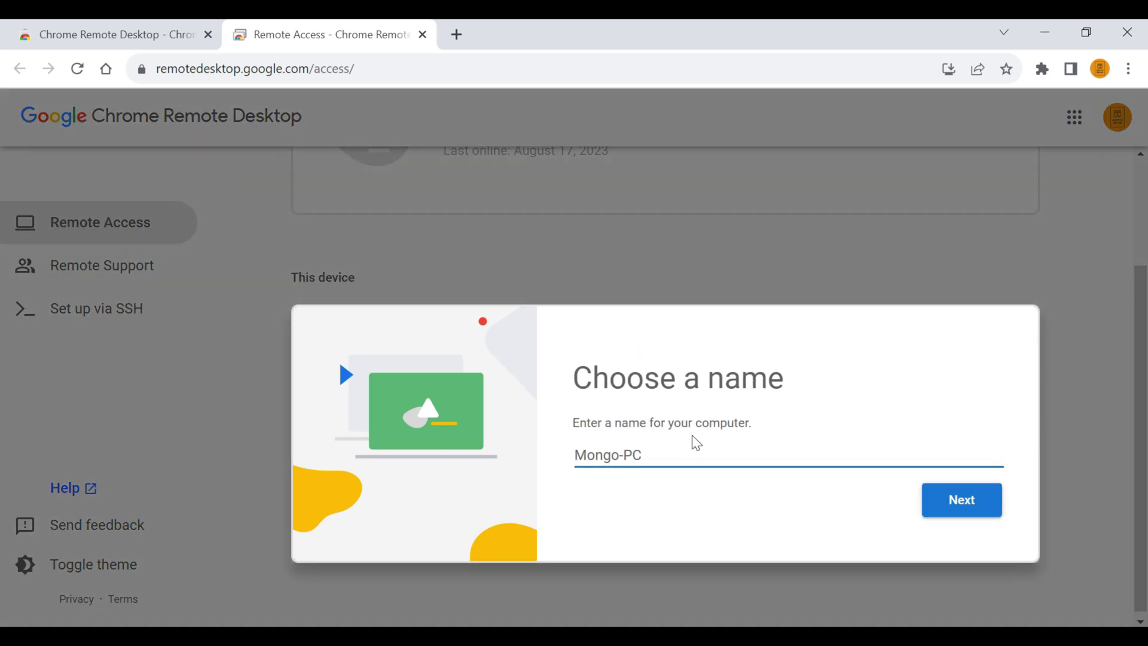
pyautogui.moveTo(664, 459); pyautogui.dragTo(383, 449)
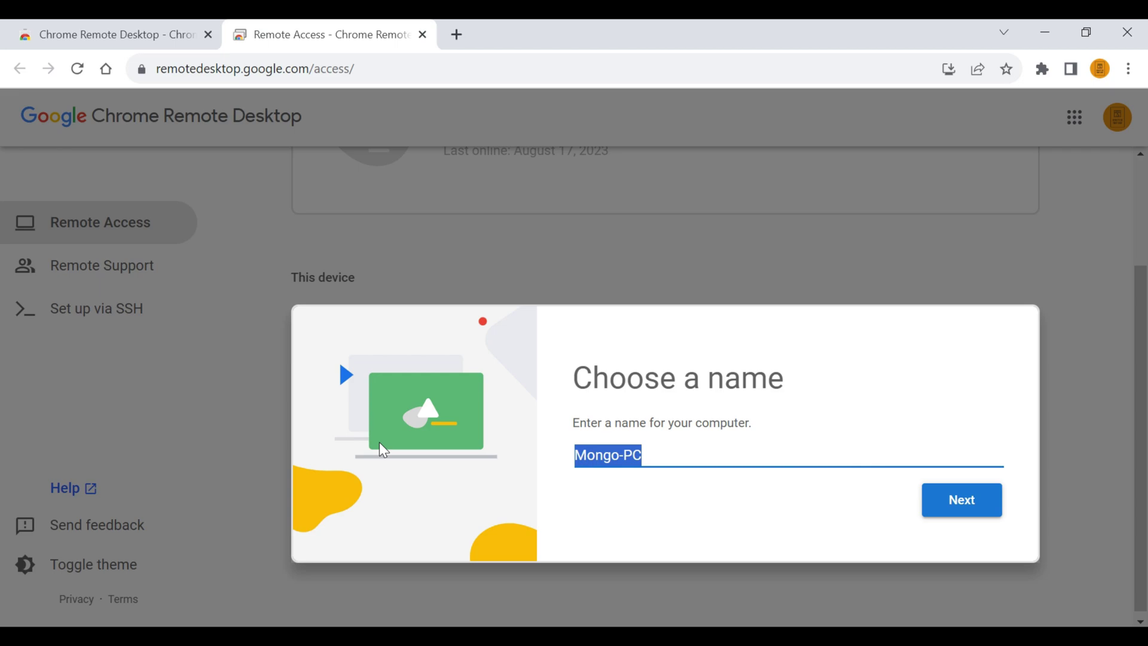
pyautogui.write('Ash')
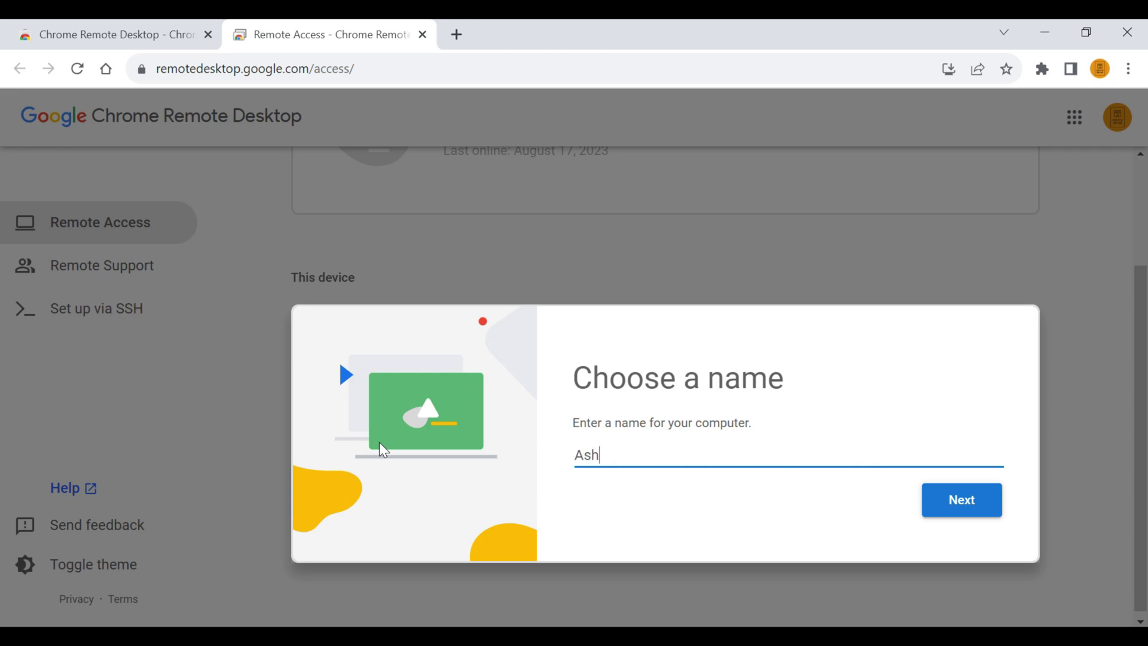
pyautogui.write('ley PC')
pyautogui.click(954, 501)
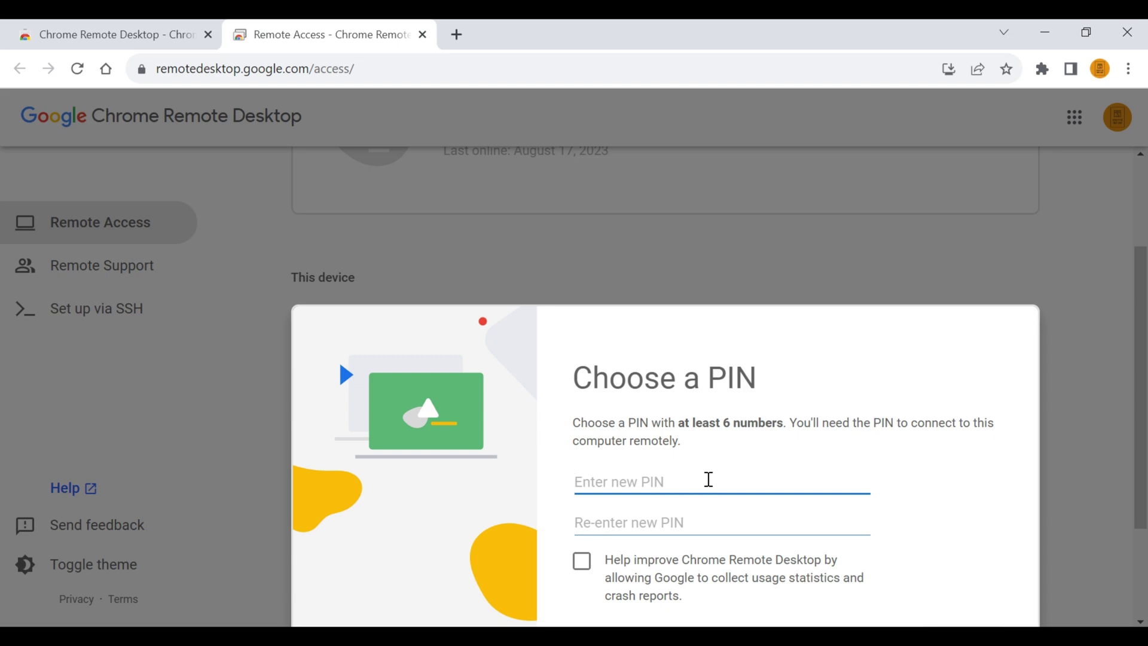
# Enter and confirm a 10-digit PIN, then start remote access.
pyautogui.write('1234567890')
pyautogui.press('Tab')
pyautogui.write('1234567890')
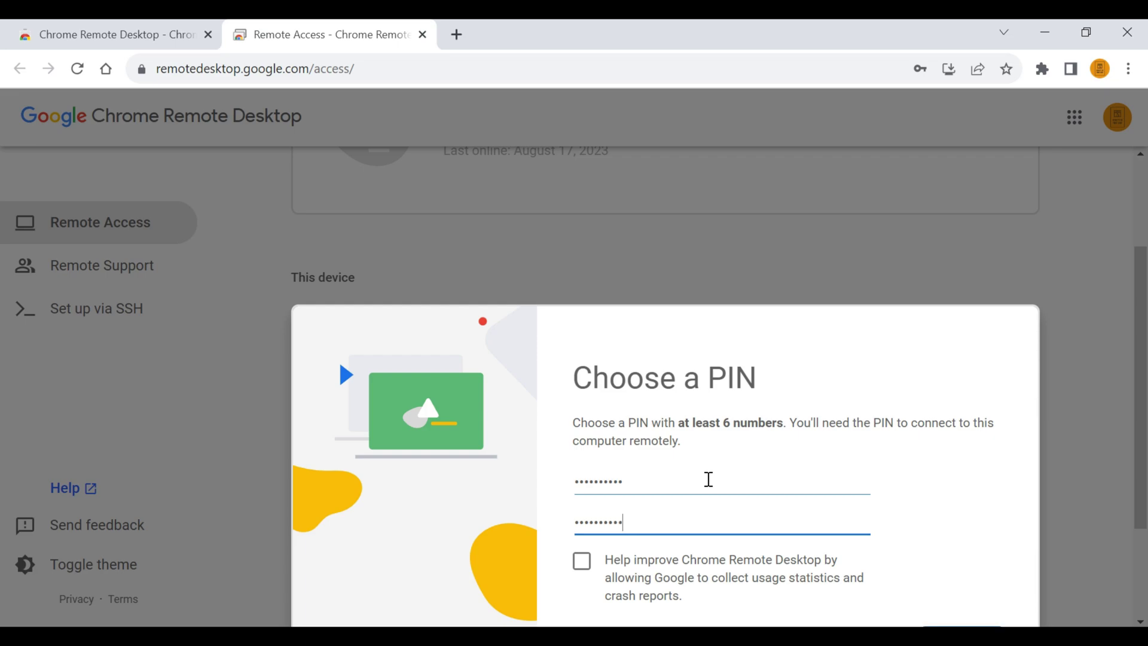
pyautogui.scroll(-1, 784, 466)
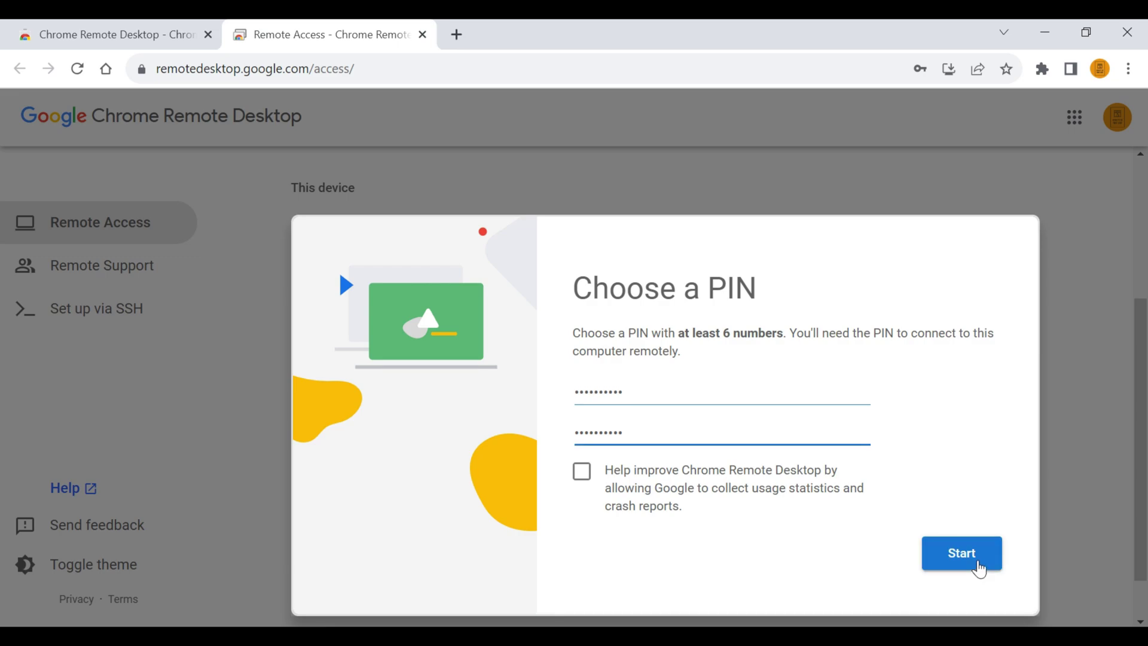
pyautogui.click(979, 565)
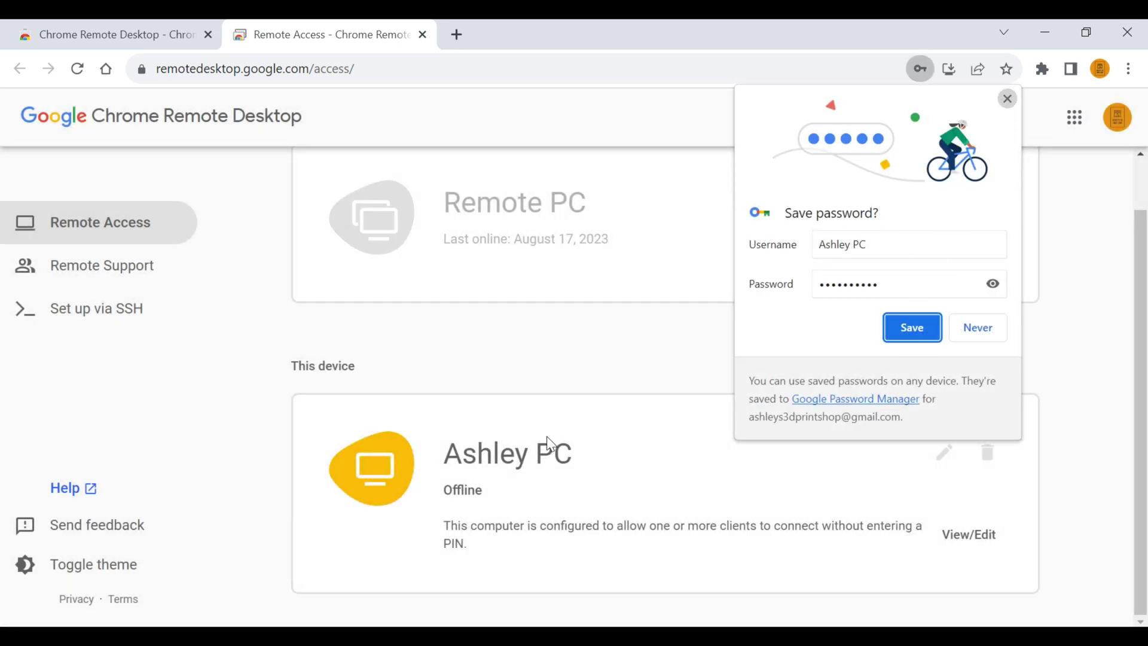
# Dismiss Chrome's offer to save the PIN.
pyautogui.click(1006, 100)
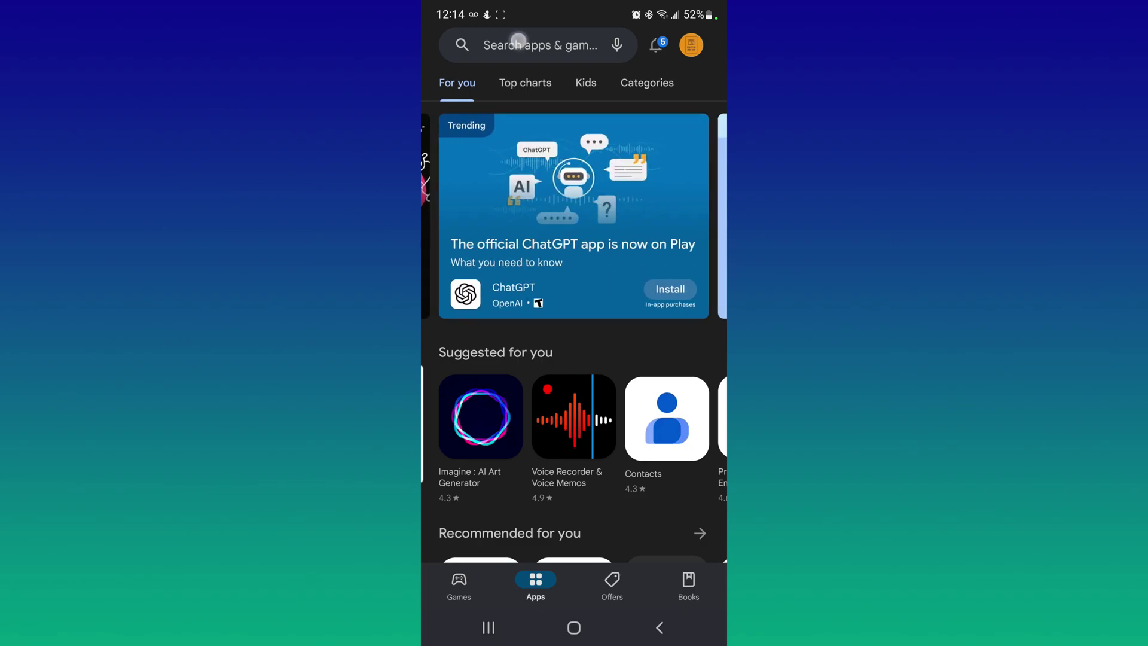
# Search the Play Store for 'chrome re' and open the Chrome Remote Desktop app.
pyautogui.click(518, 41)
pyautogui.write('chr')
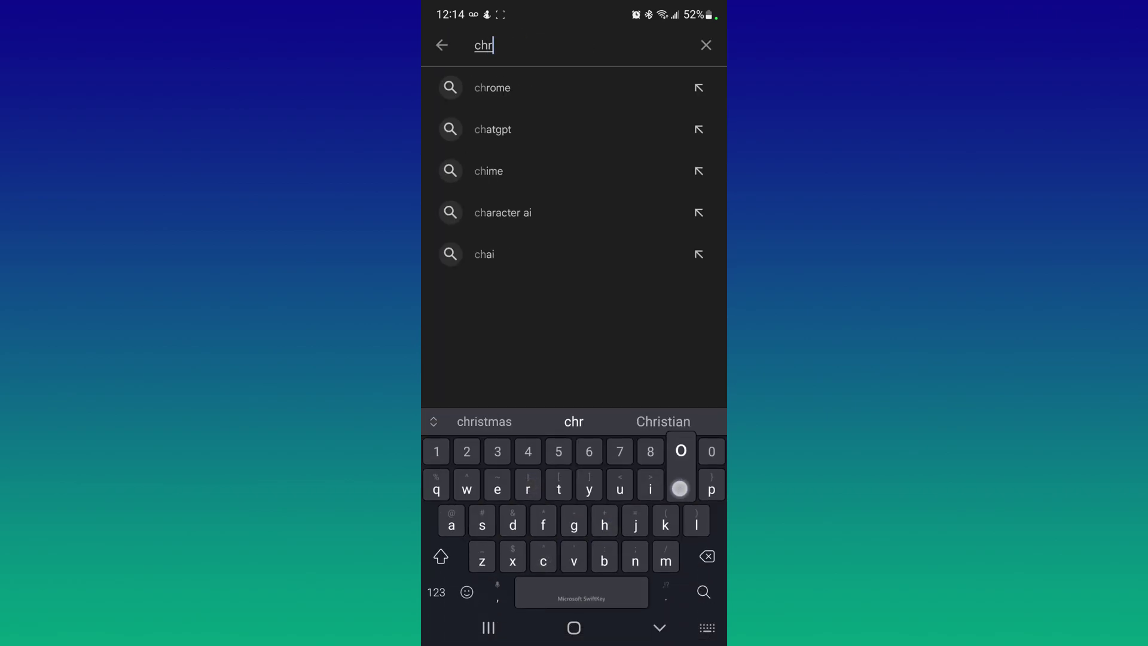
pyautogui.write('ome ')
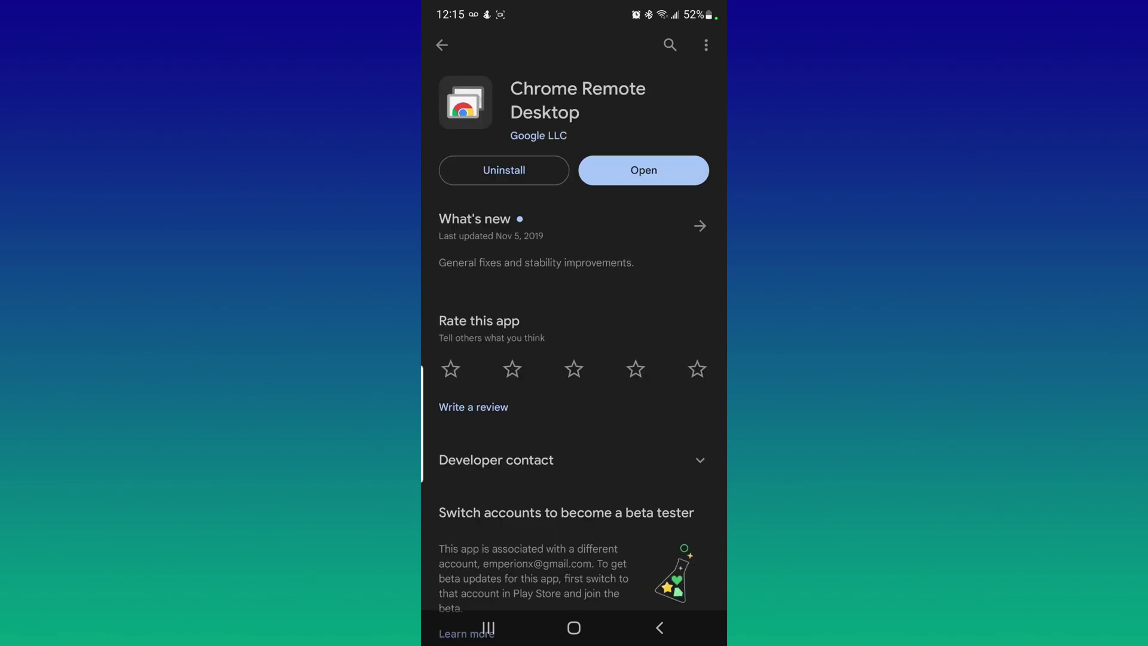
pyautogui.click(643, 171)
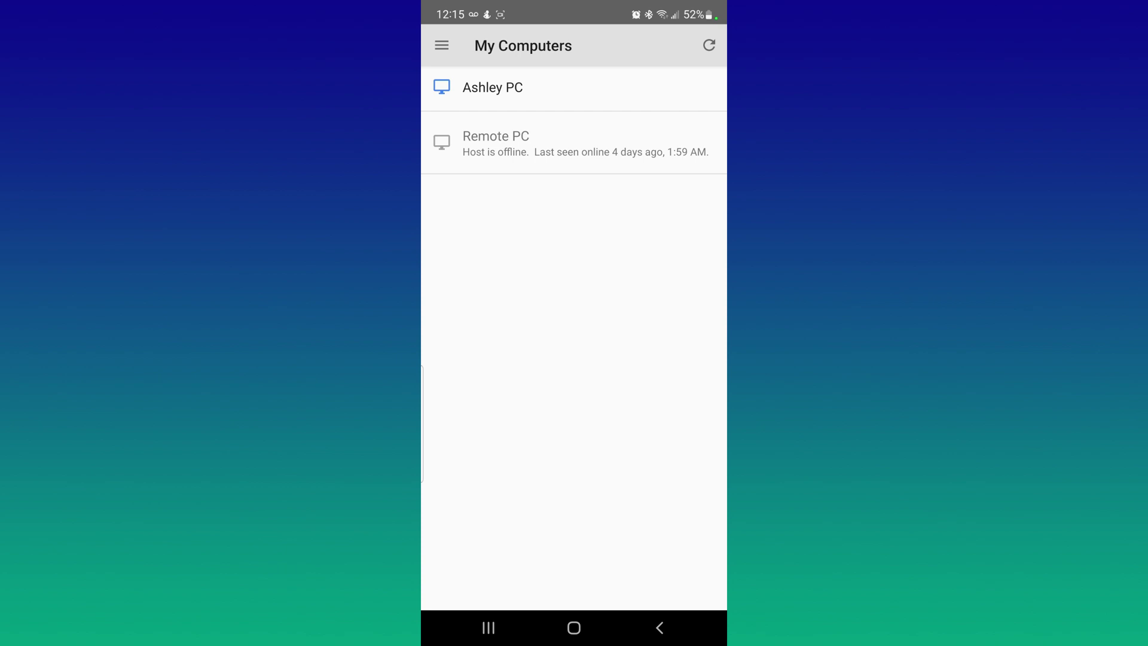
# Select the new computer, enter its PIN, choose not to be asked again, and connect.
pyautogui.click(600, 91)
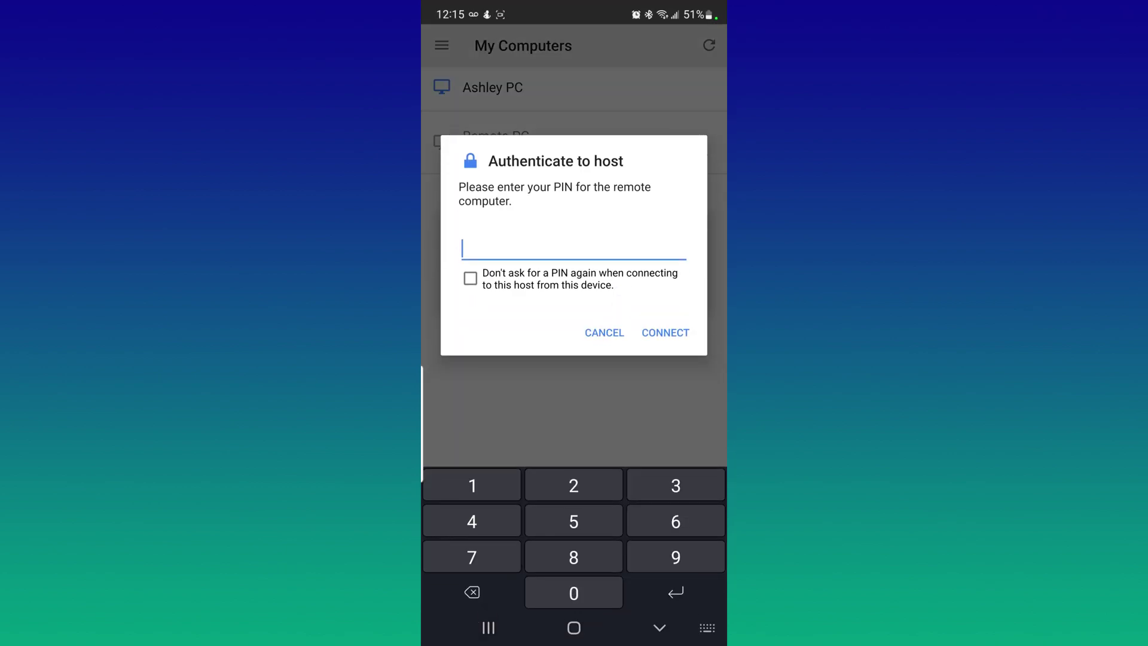
pyautogui.write('••••••••••')
pyautogui.click(470, 278)
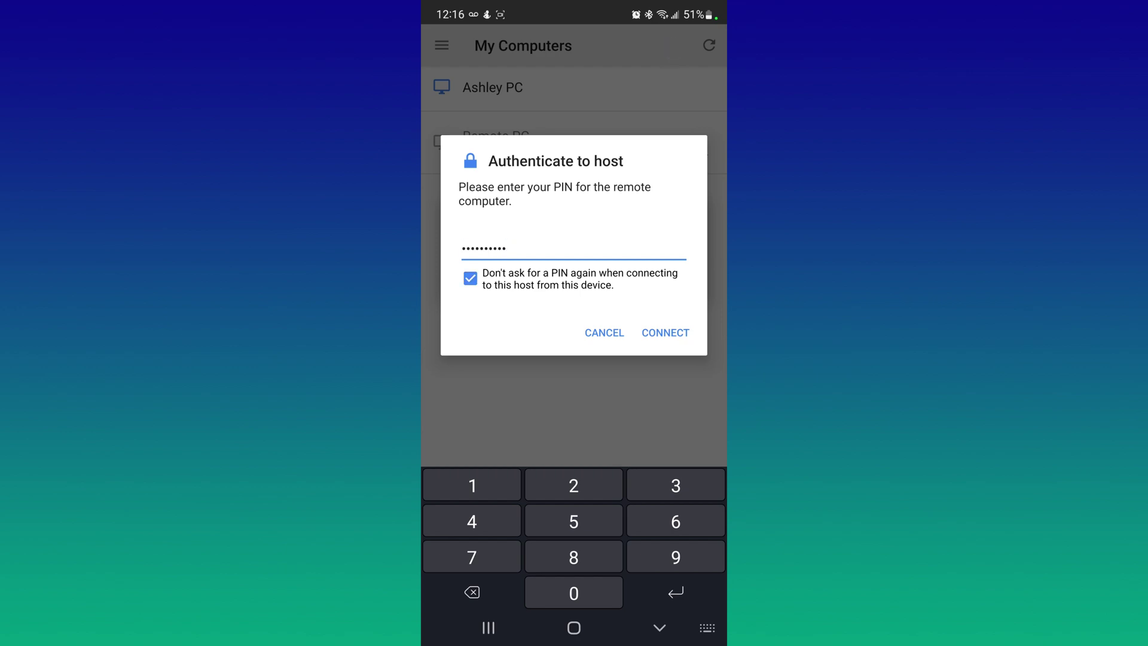
pyautogui.press('Return')
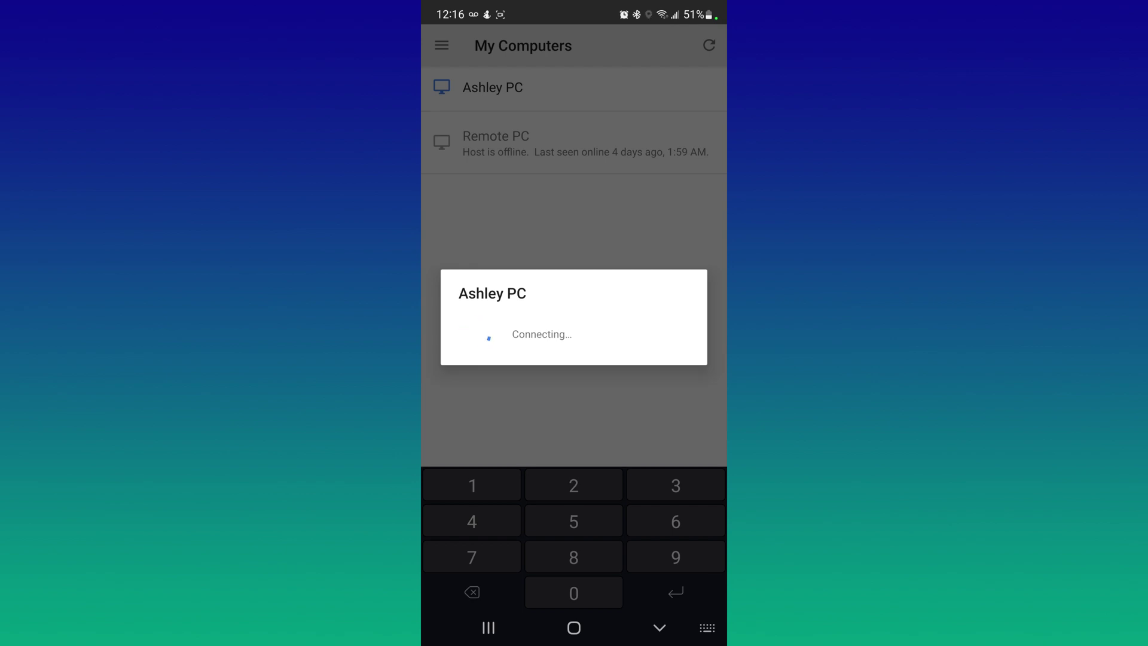